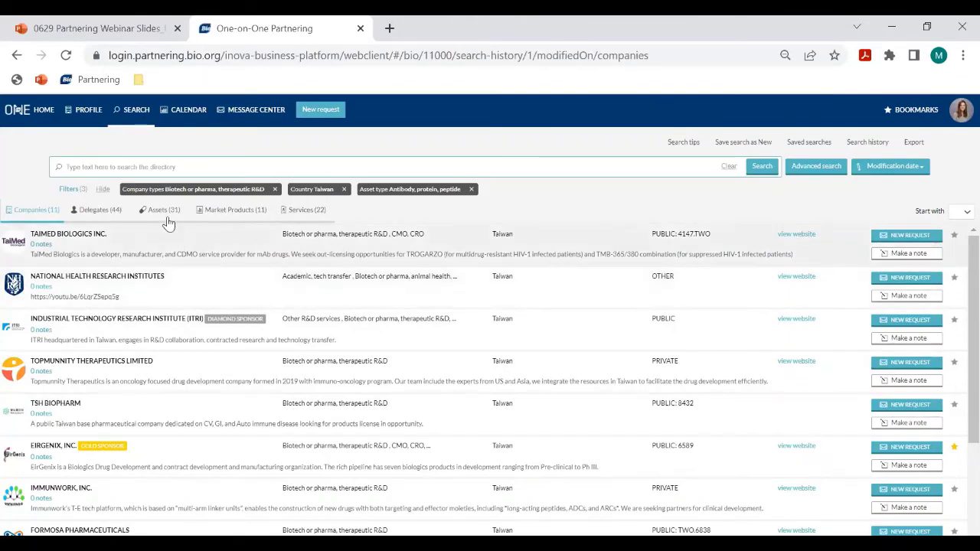
View the assets in the filtered results and save the search under the name "search1".
click(164, 217)
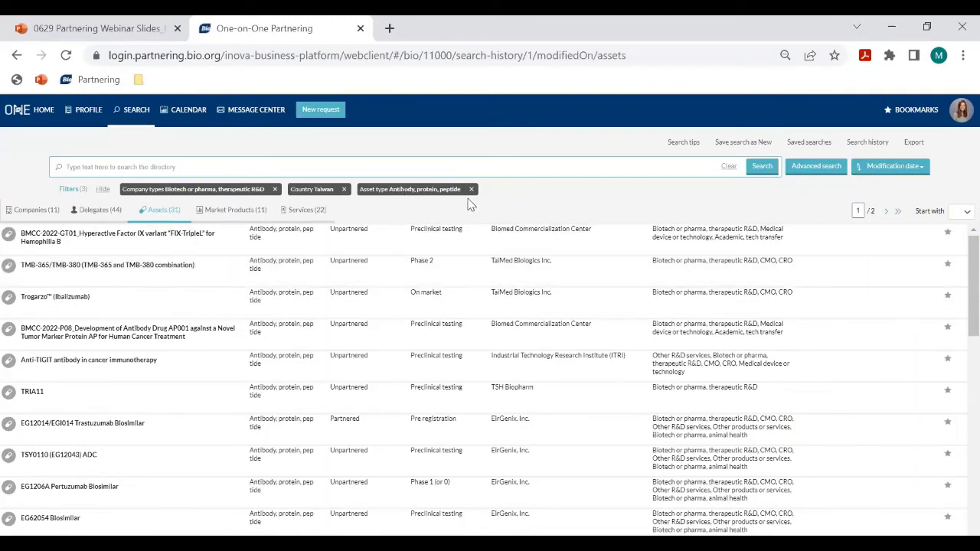
click(743, 142)
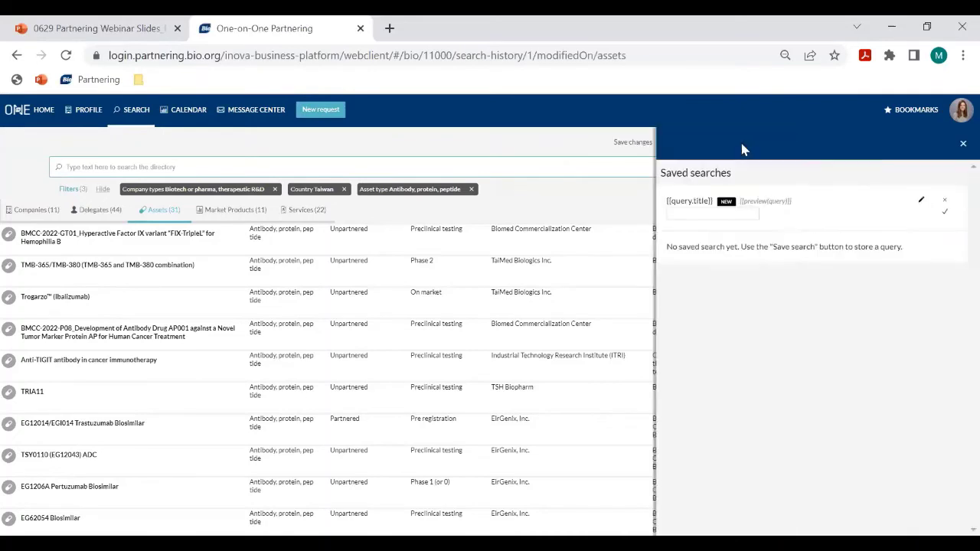
click(922, 199)
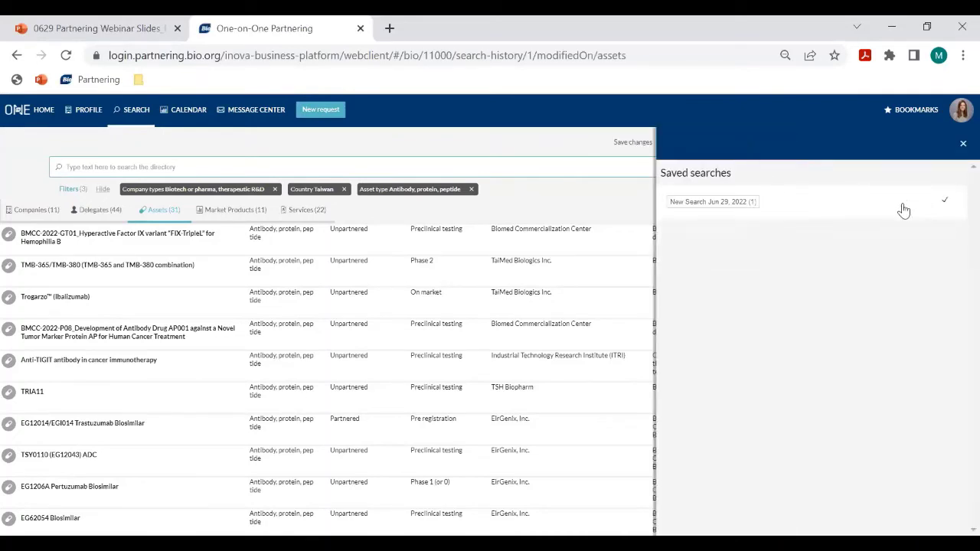
triple_click(716, 202)
text(search1)
click(947, 203)
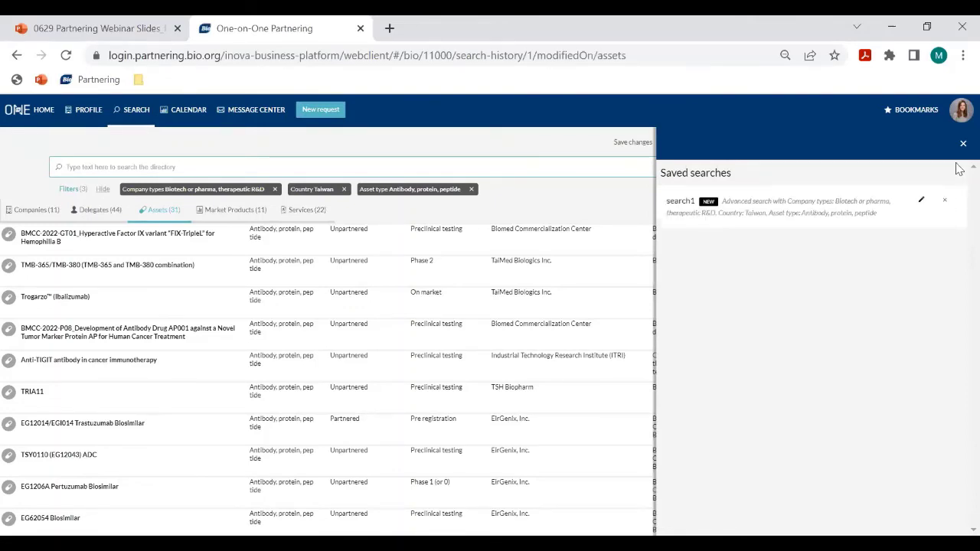
click(962, 145)
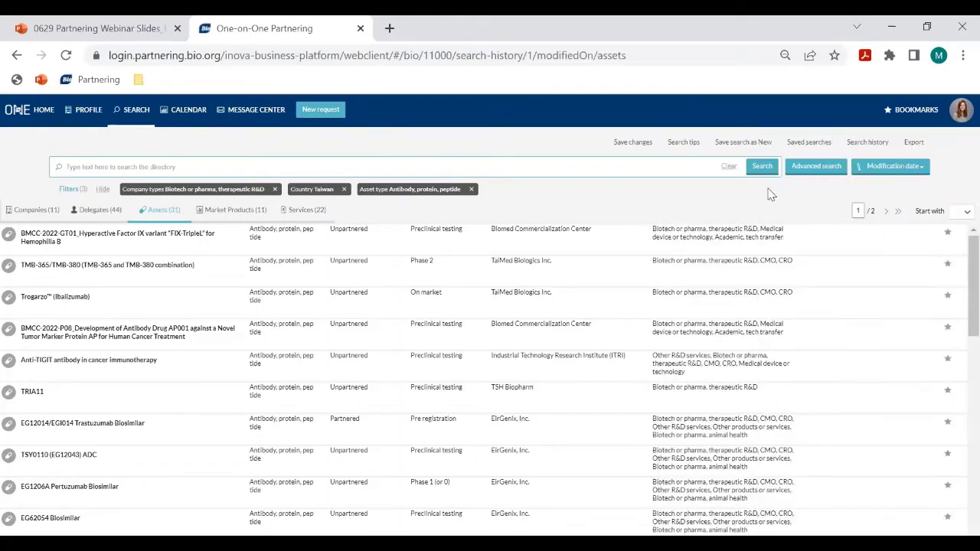
Run the saved search "search1" from the home page.
click(23, 125)
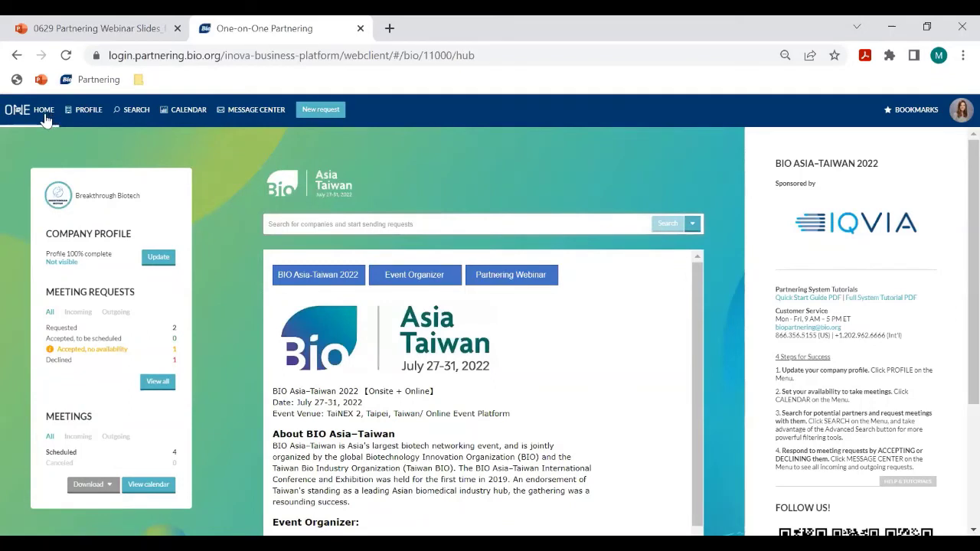
click(692, 225)
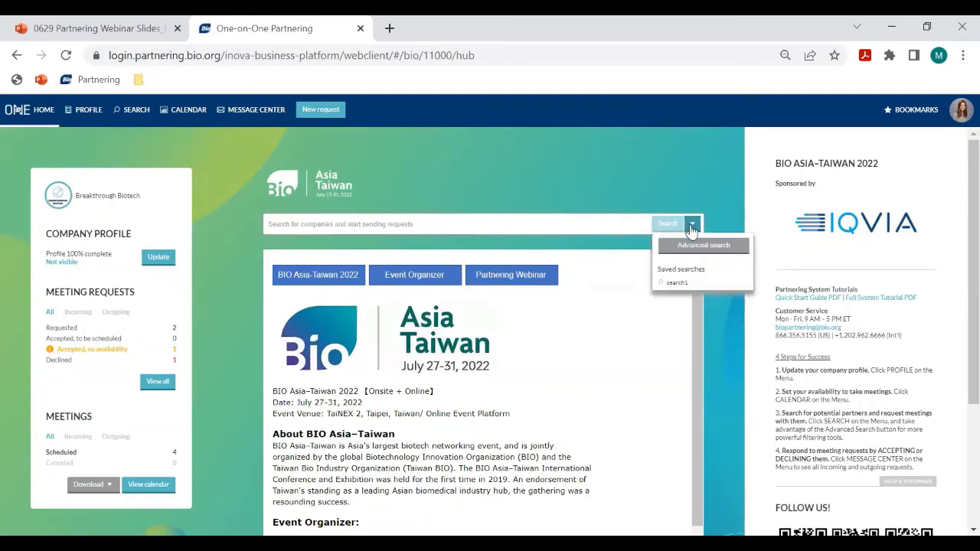
click(674, 283)
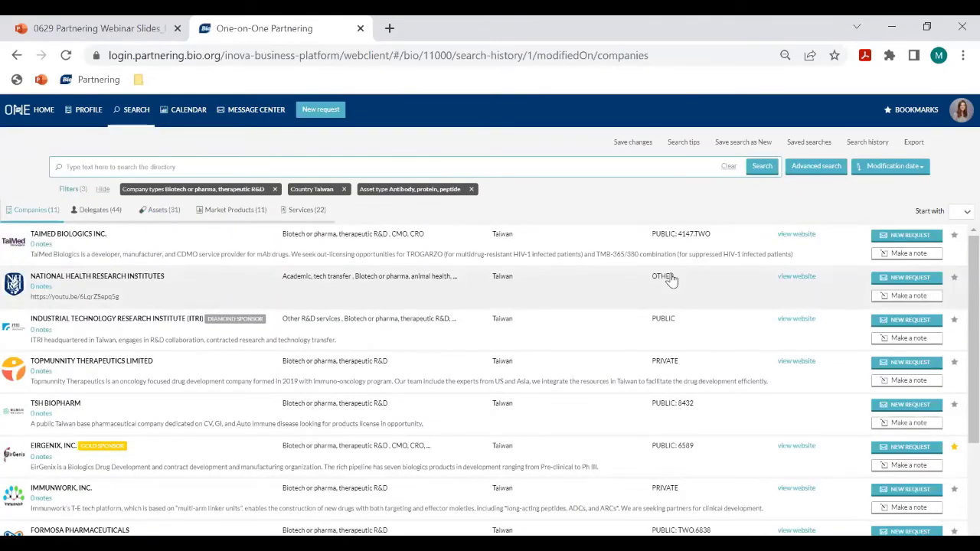
Review the advanced search filters, including the company registration date options, and close them without changing anything.
click(822, 170)
scroll(850, 336, down, 10)
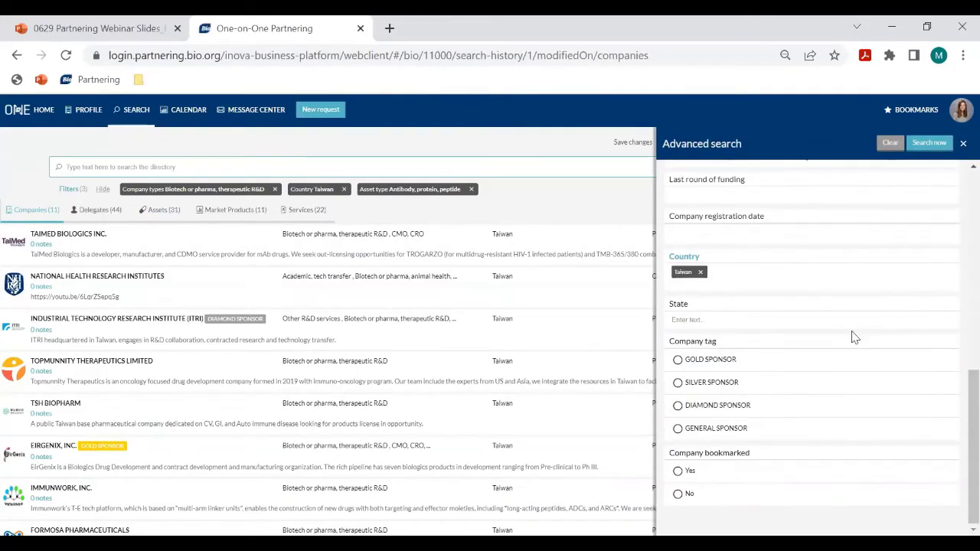
scroll(762, 348, up, 2)
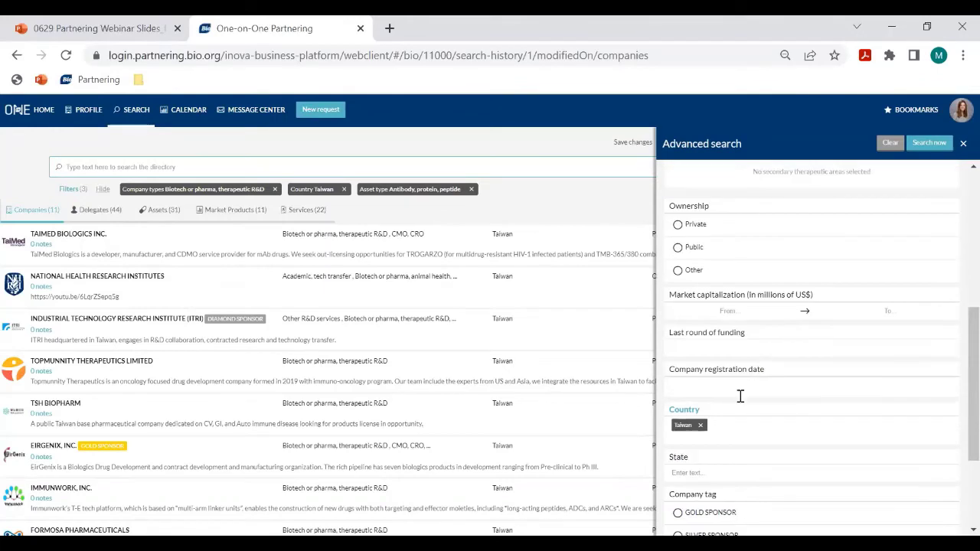
click(741, 389)
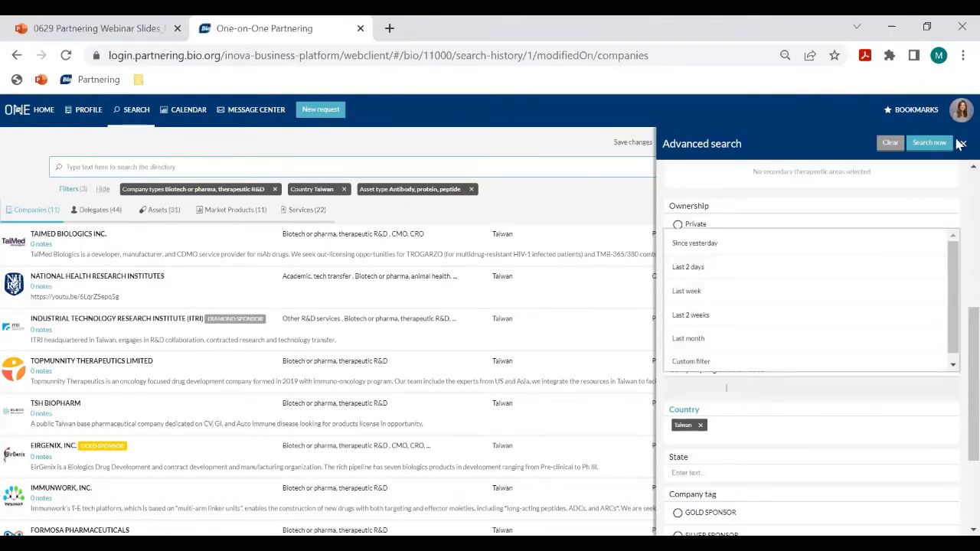
click(963, 145)
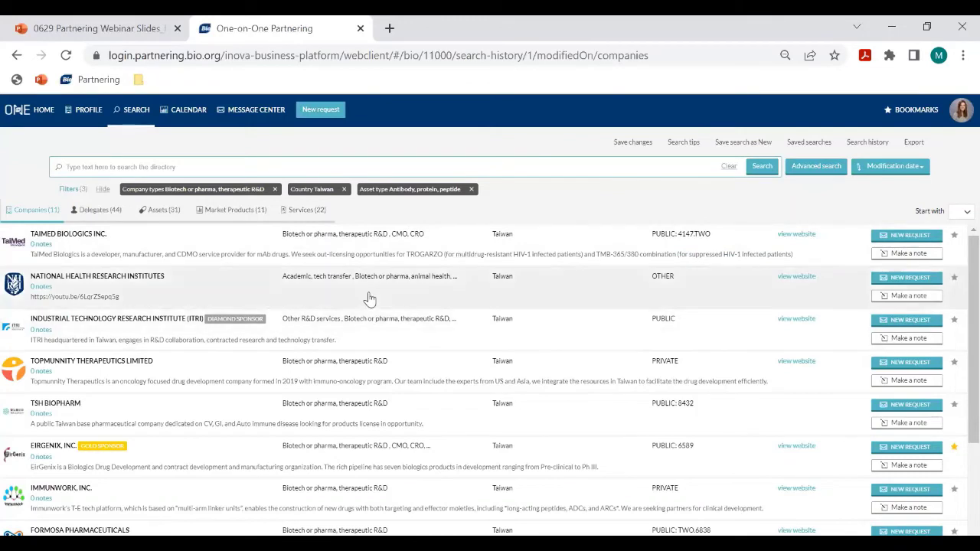
Look through the National Health Research Institutes company profile in the search results and close it.
click(369, 299)
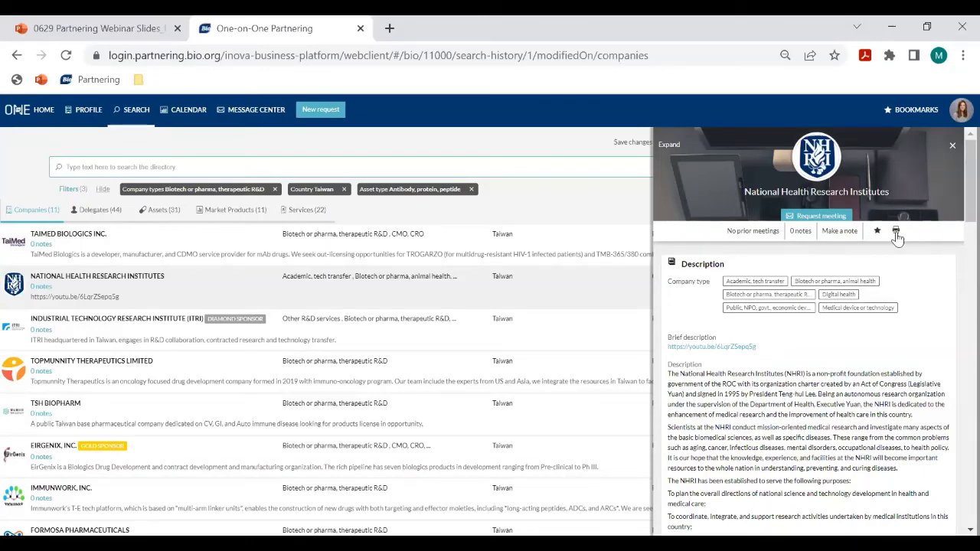
scroll(919, 336, down, 5)
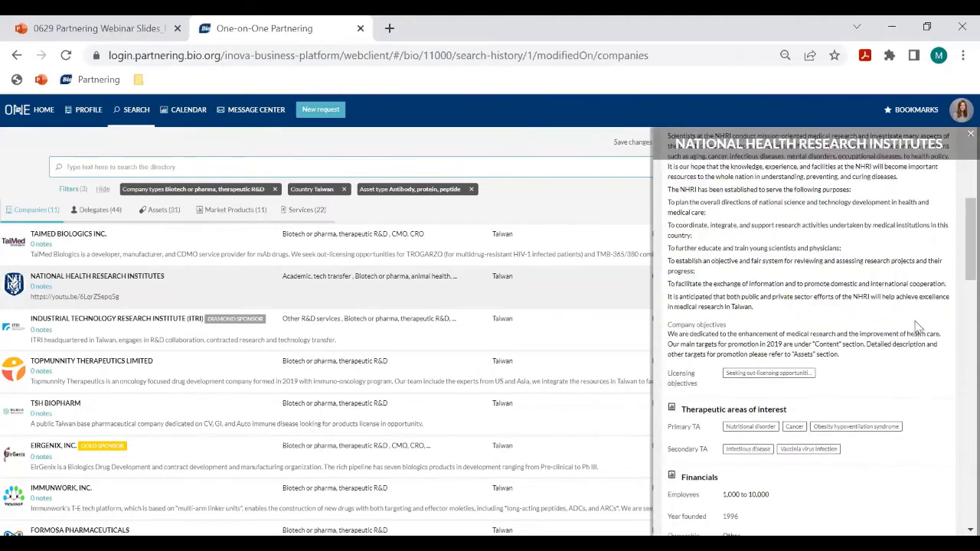
scroll(919, 328, up, 5)
click(954, 147)
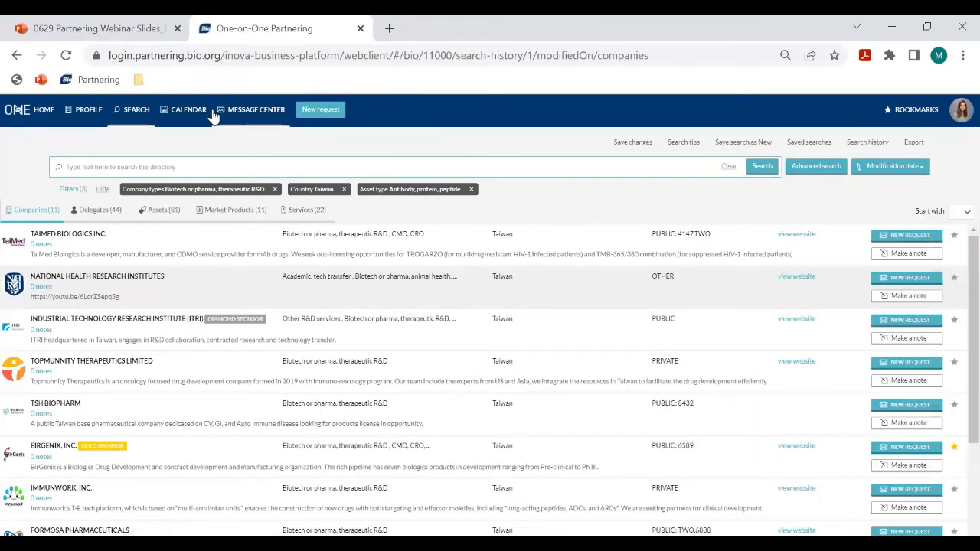
Check the Message Center for incoming requests with status Requested, and return to the list of all requests.
click(257, 110)
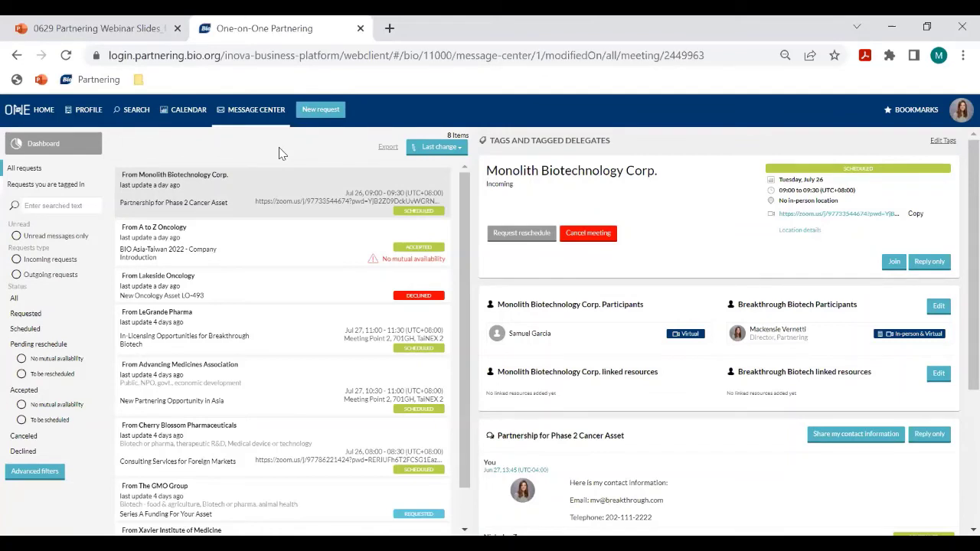
scroll(158, 317, down, 1)
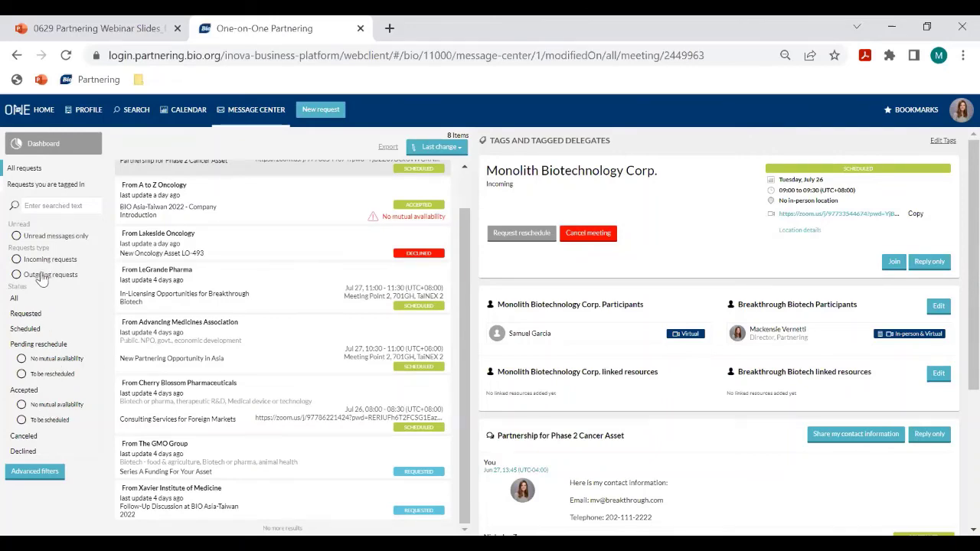
click(17, 260)
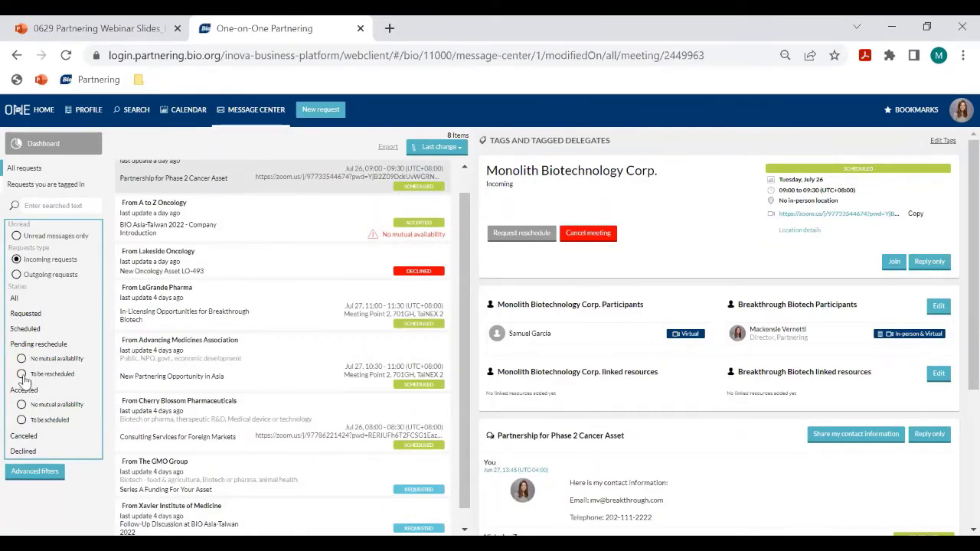
click(25, 313)
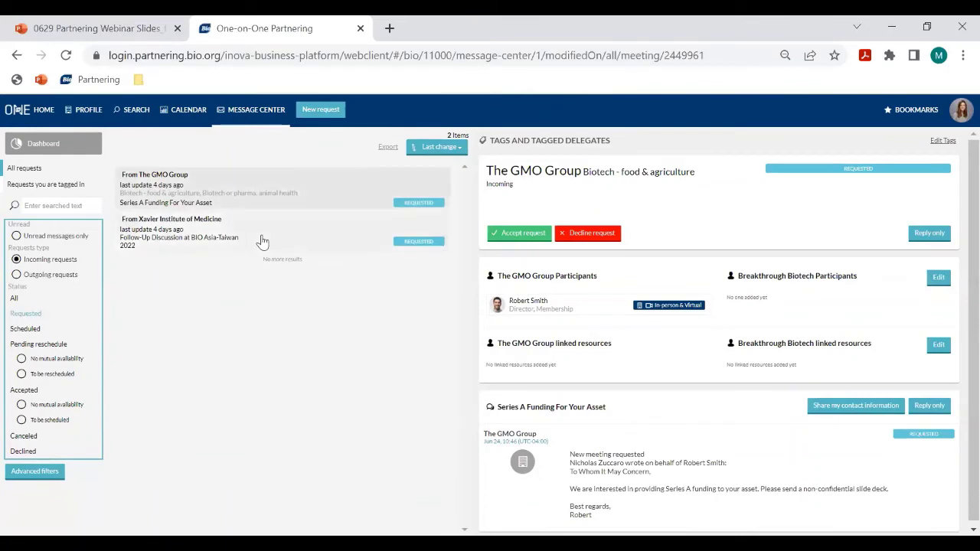
click(25, 168)
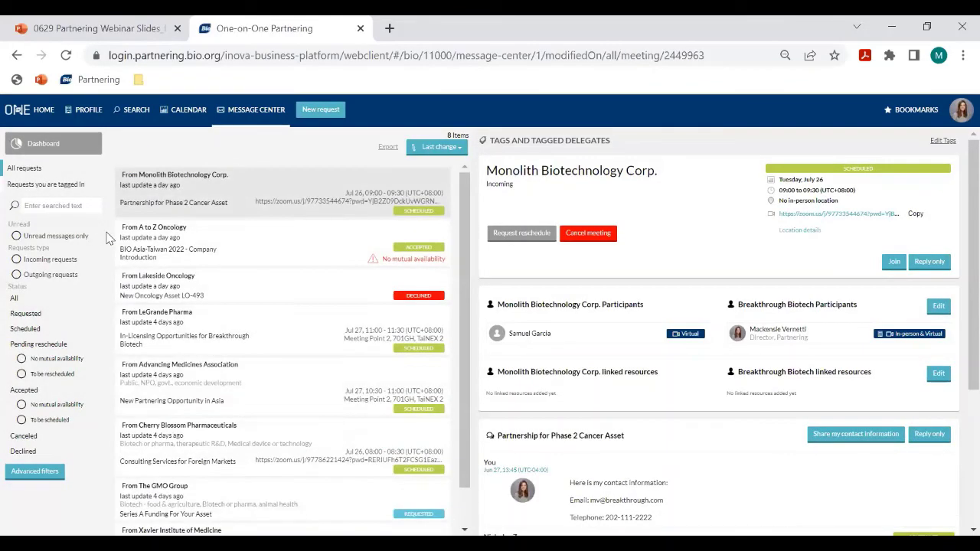
Examine The GMO Group's meeting request and the scheduled meeting with Cherry Blossom Pharmaceuticals.
scroll(278, 342, down, 1)
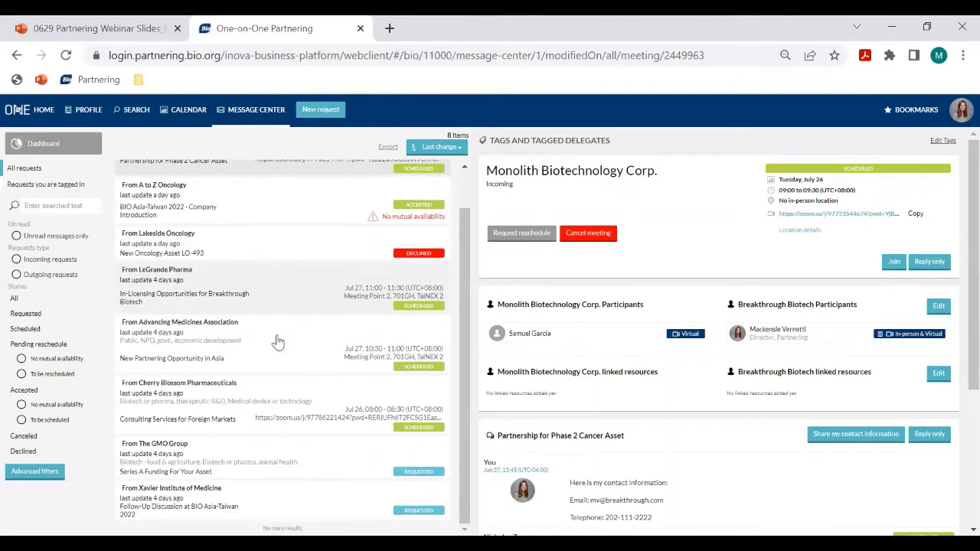
click(262, 463)
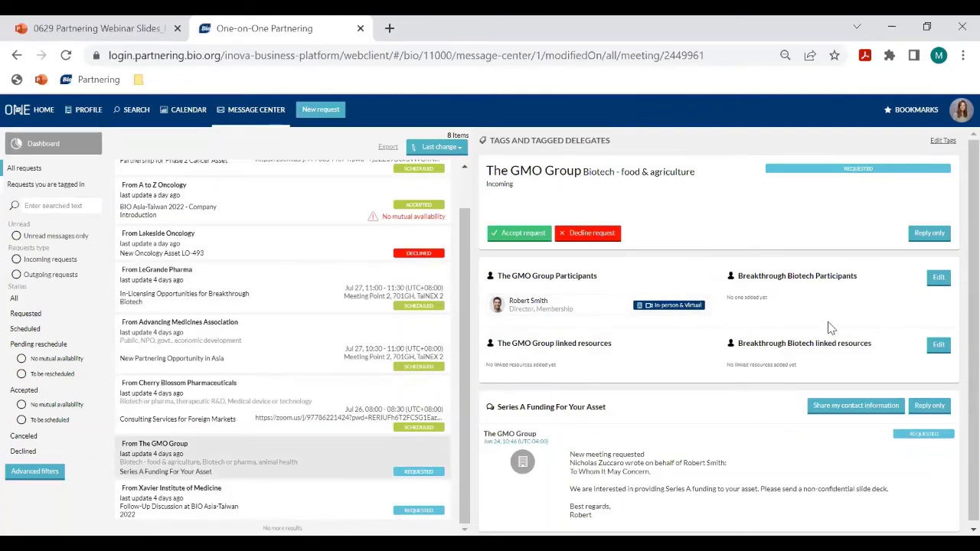
scroll(827, 328, down, 1)
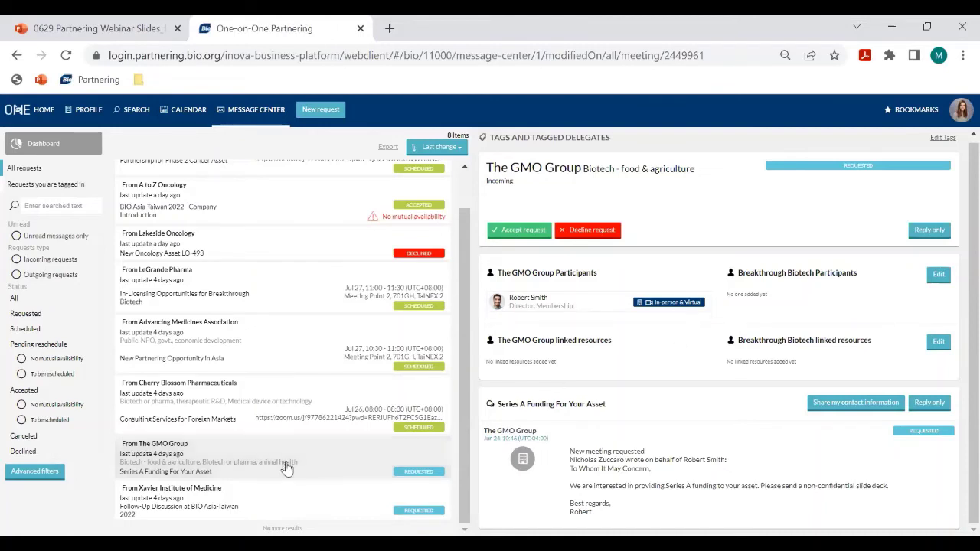
click(276, 403)
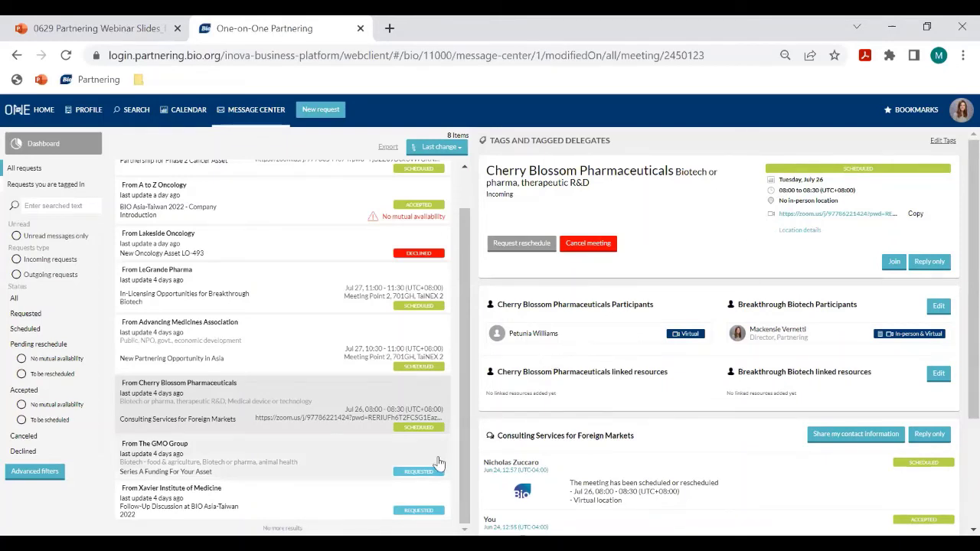
Accept The GMO Group's "Series A Funding For Your Asset" meeting request without adding a message.
click(280, 465)
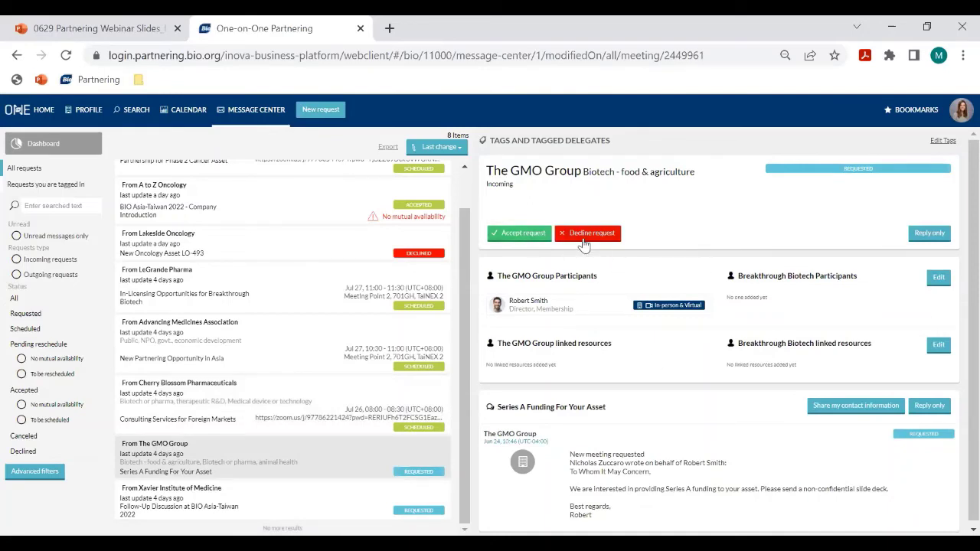
click(507, 235)
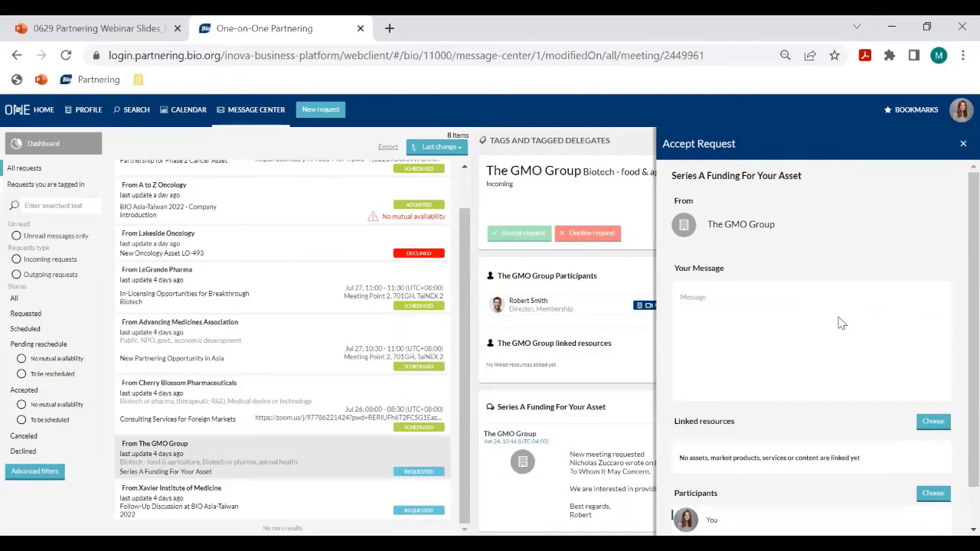
scroll(840, 324, down, 1)
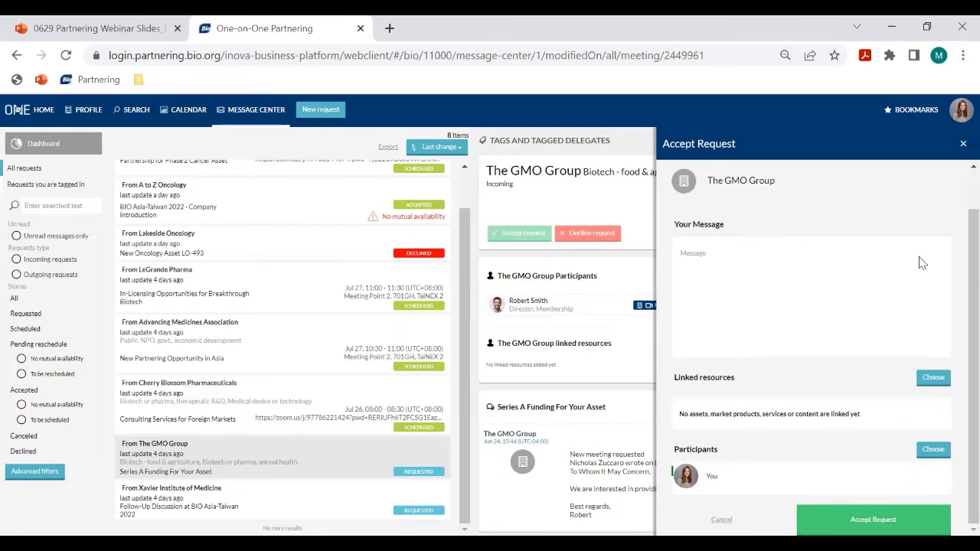
click(934, 525)
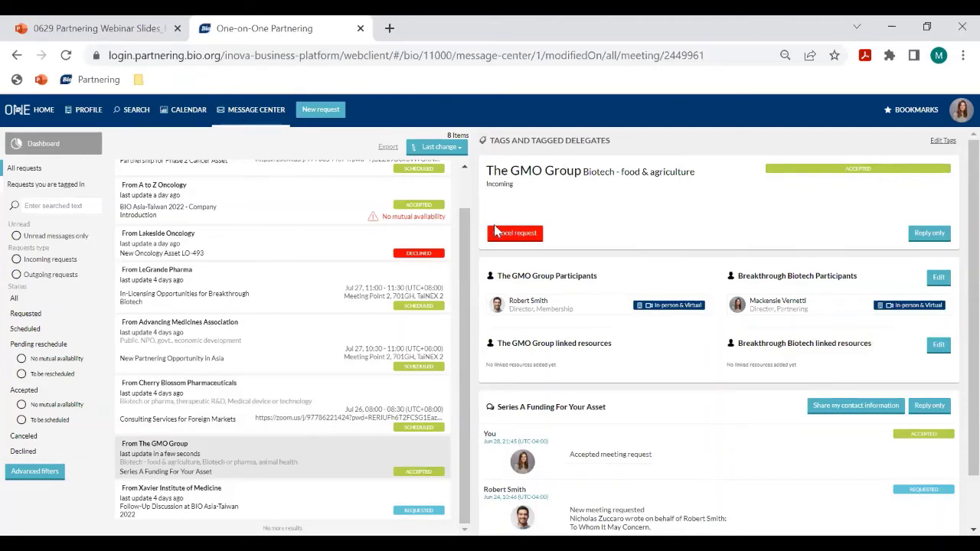
View the details of the accepted A to Z Oncology request that has no mutual availability.
scroll(377, 275, up, 1)
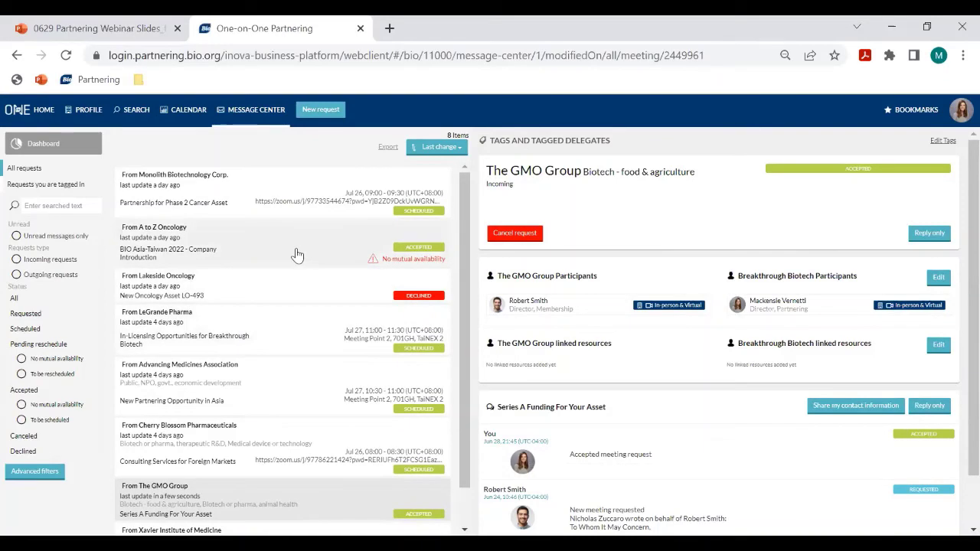
click(356, 264)
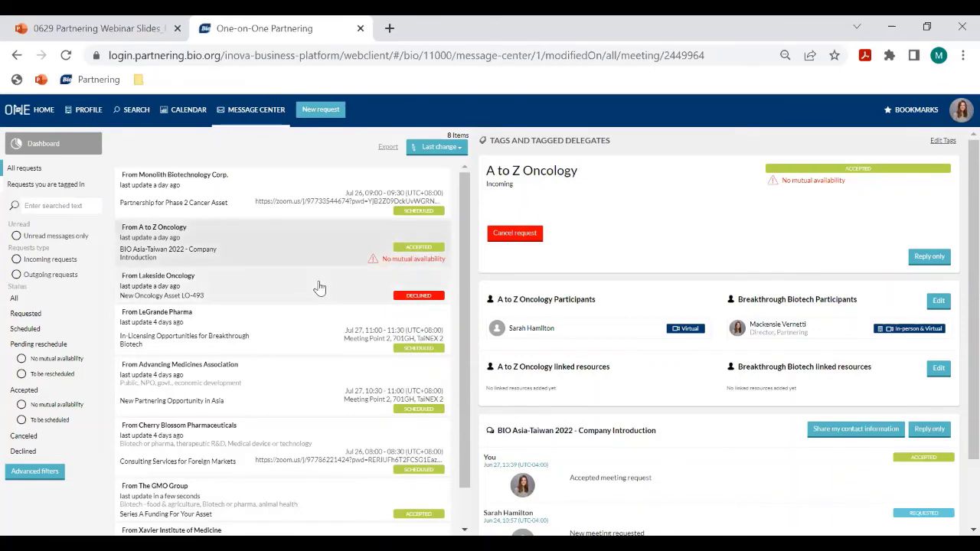
Request a reschedule of the July 27 meeting with Advancing Medicines Association.
scroll(318, 285, down, 1)
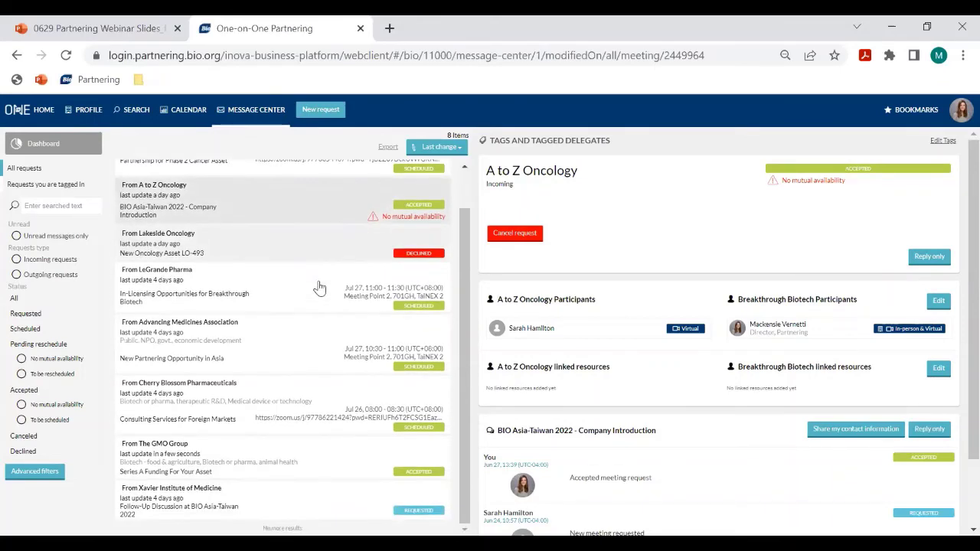
click(283, 351)
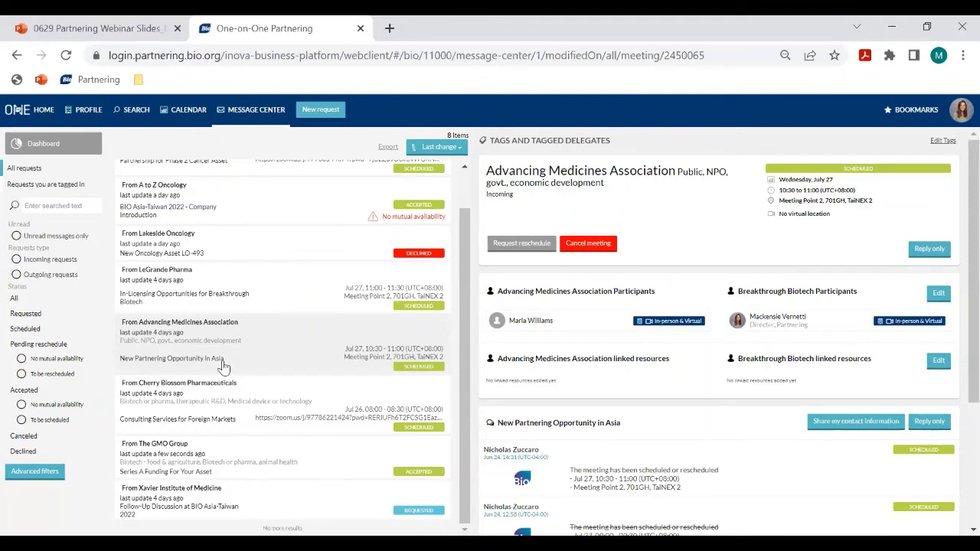
click(376, 335)
click(510, 245)
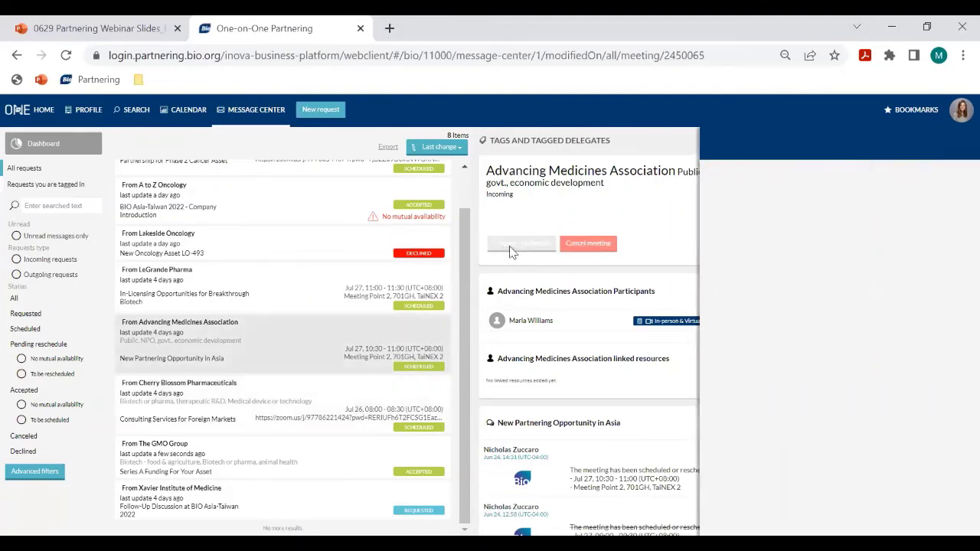
click(874, 429)
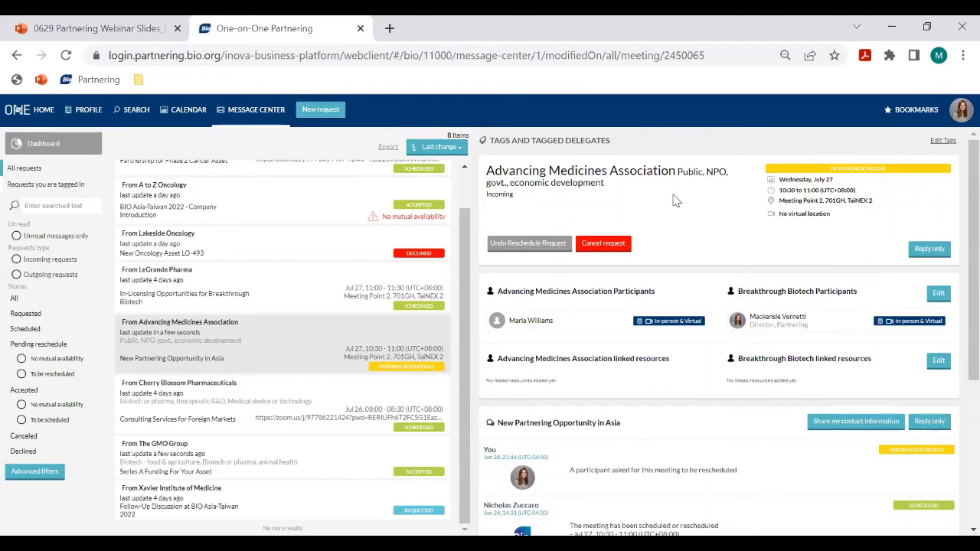
Switch to the PowerPoint webinar slides and present full screen from slide 30, "Experience sharing".
click(90, 31)
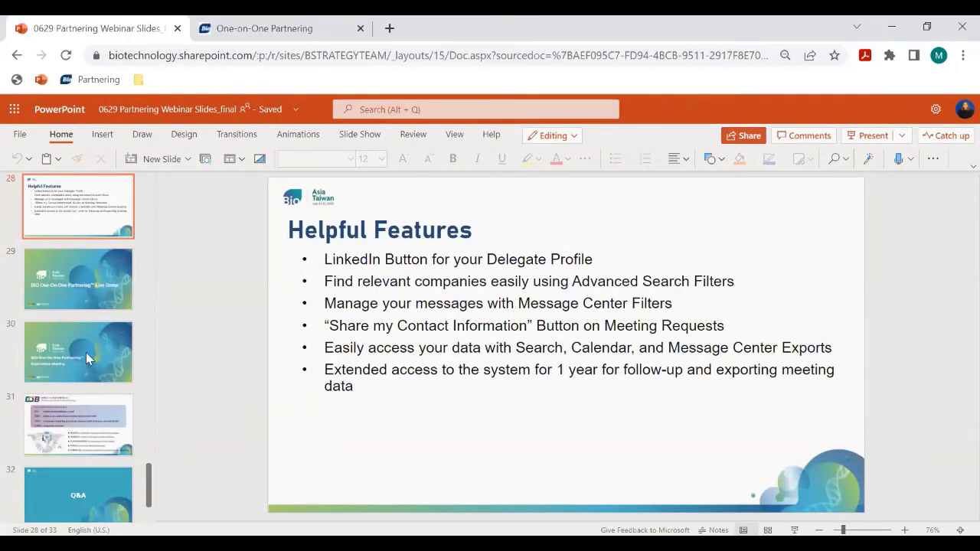
click(109, 357)
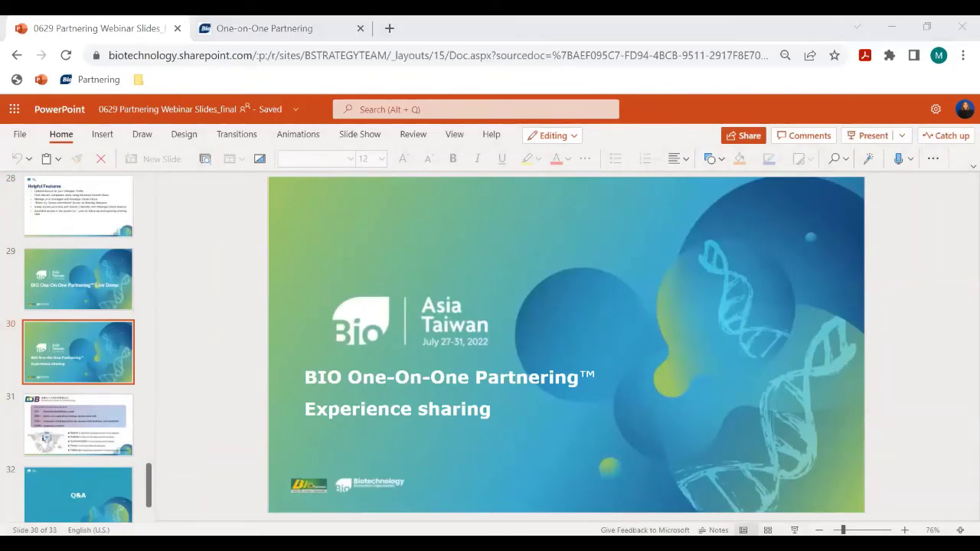
key(shift+F5)
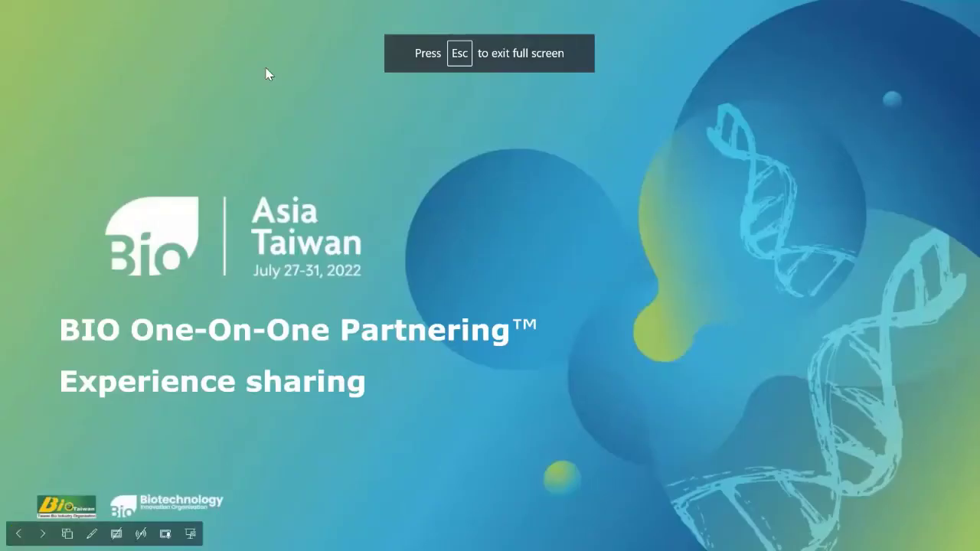